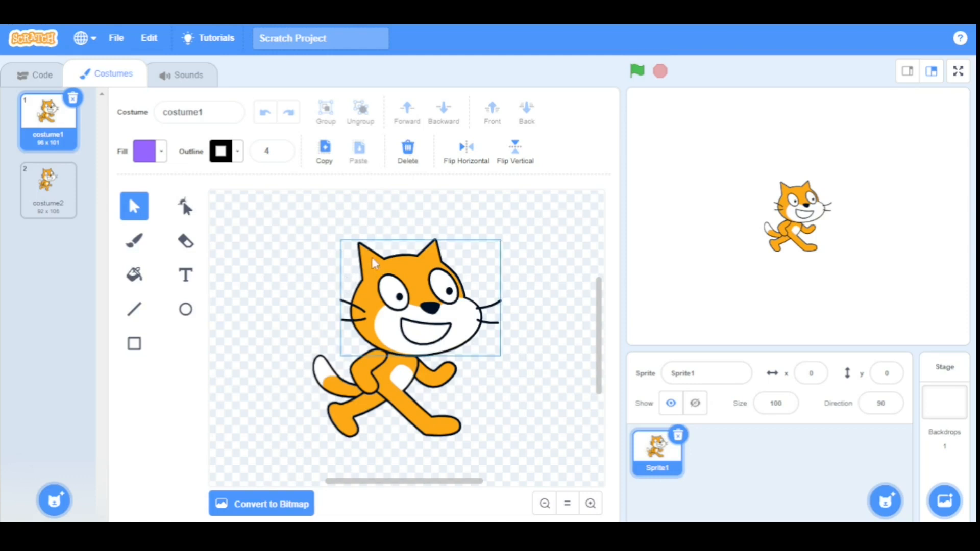
# Delete the cat's head from costume1, followed by the rest of its body.
pyautogui.click(382, 285)
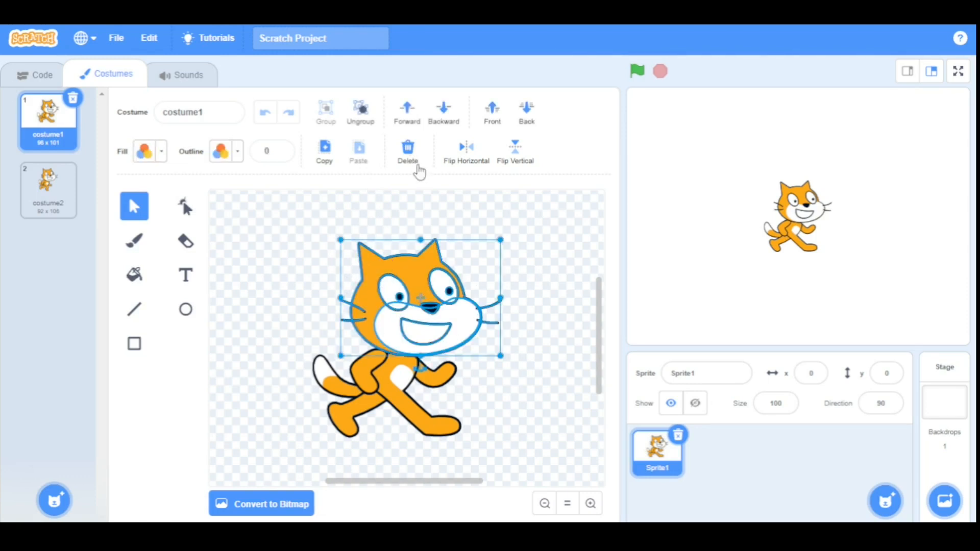
pyautogui.click(408, 149)
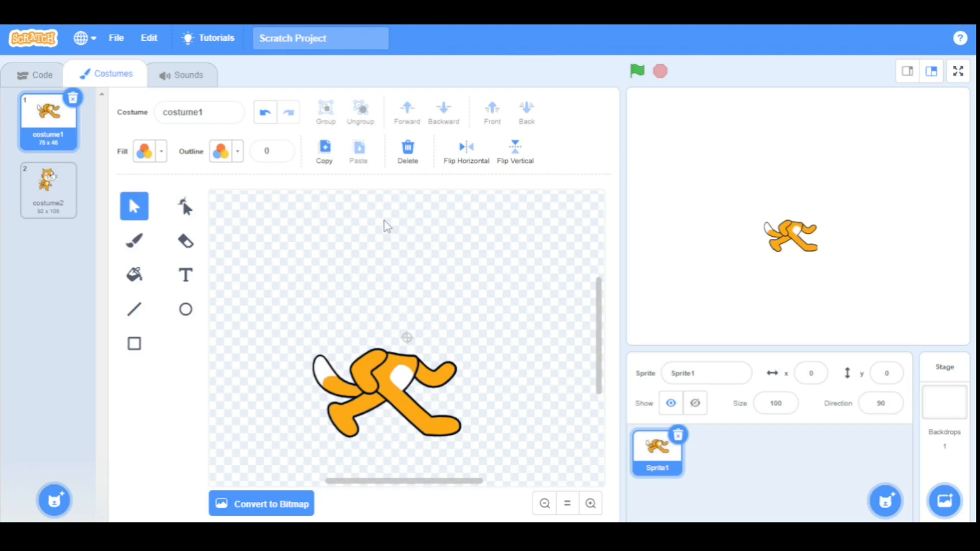
pyautogui.click(406, 149)
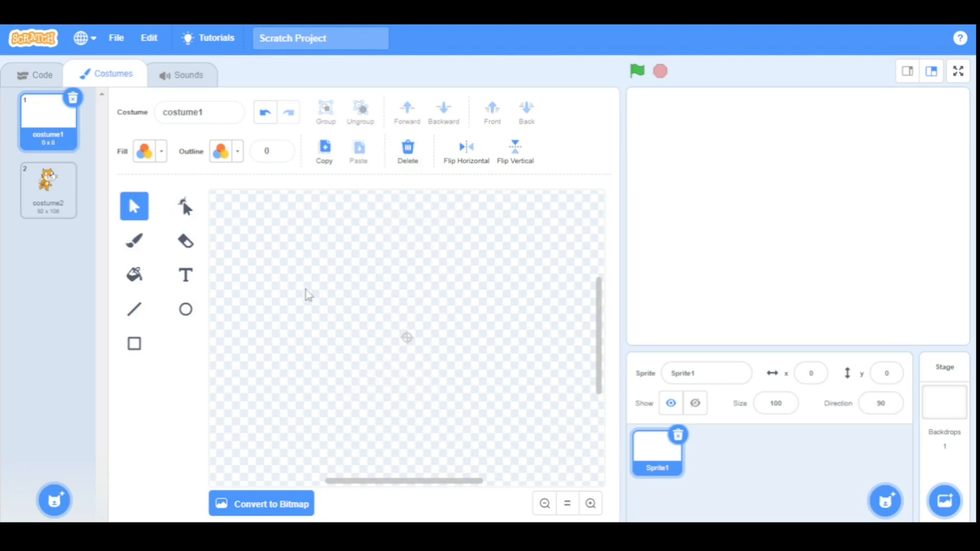
# Undo both deletions, redo them, and undo them again to restore the whole cat.
pyautogui.click(264, 114)
pyautogui.click(264, 113)
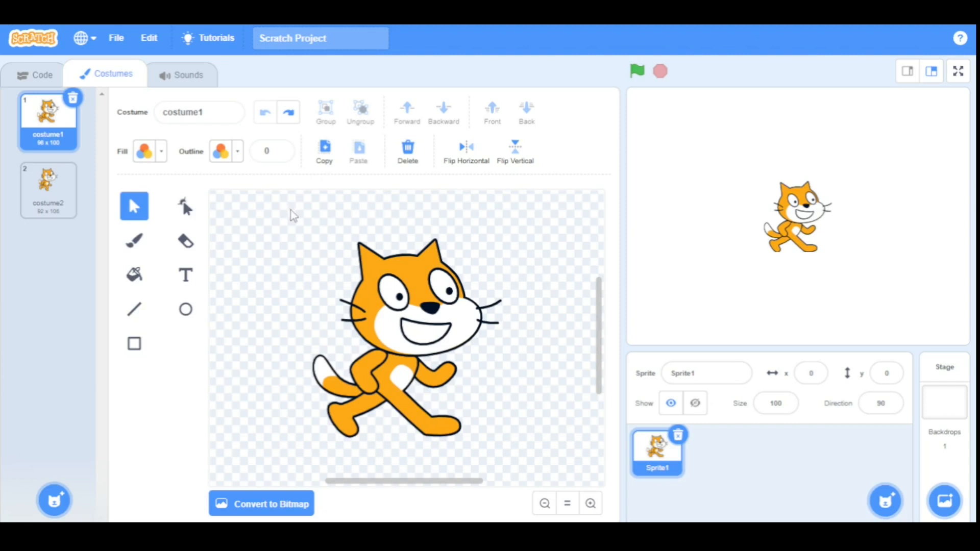
pyautogui.click(290, 115)
pyautogui.click(290, 115)
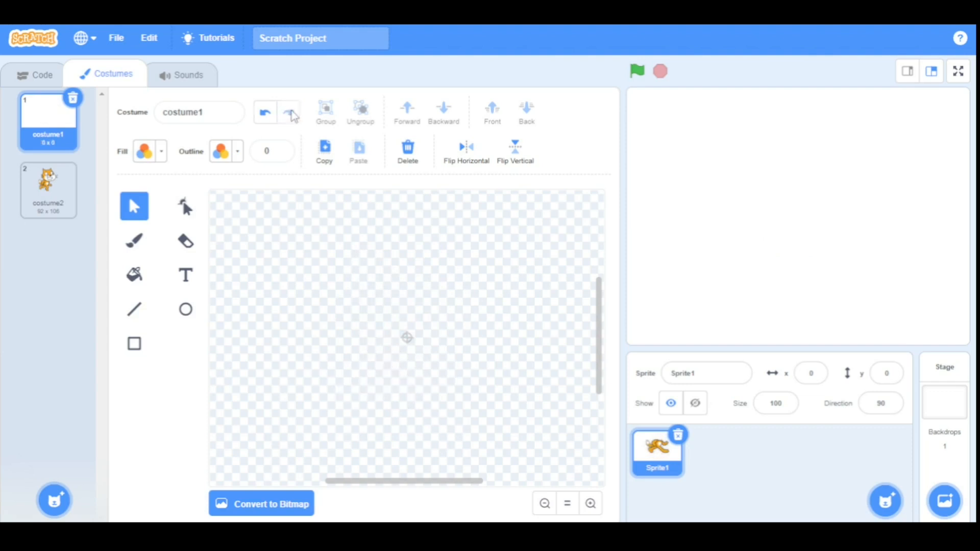
pyautogui.click(265, 114)
pyautogui.click(265, 114)
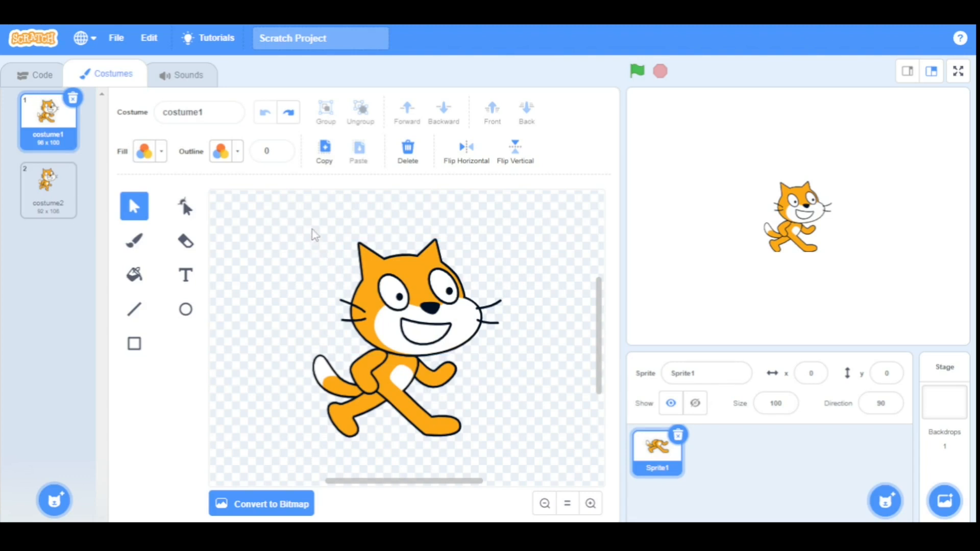
# Move the cat's head up and to the left off its body, and duplicate it with copy and paste.
pyautogui.moveTo(369, 293); pyautogui.dragTo(312, 273)
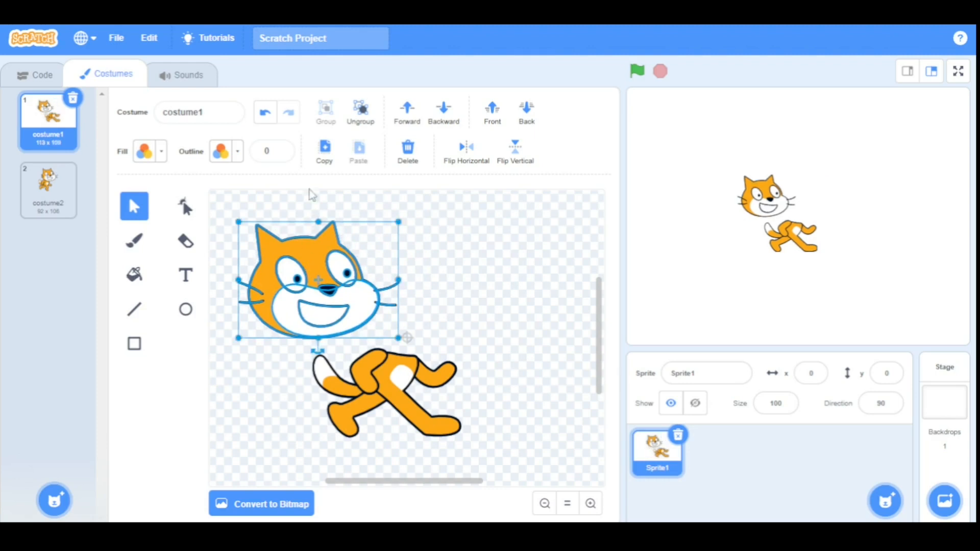
pyautogui.click(326, 164)
pyautogui.click(484, 201)
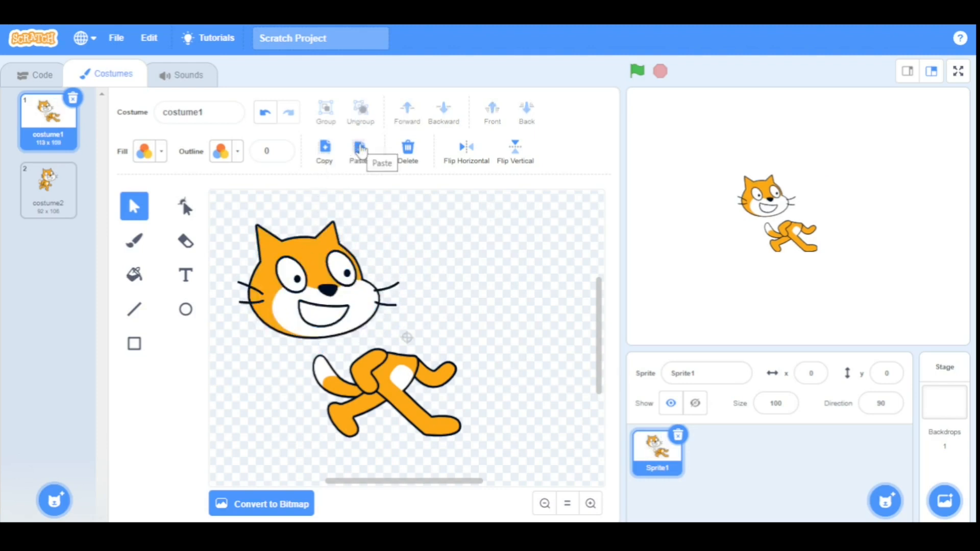
pyautogui.click(359, 148)
# Place the pasted head to the right of the original and lower both heads so they overlap the body.
pyautogui.moveTo(349, 262); pyautogui.dragTo(420, 242)
pyautogui.moveTo(483, 261); pyautogui.dragTo(475, 311)
pyautogui.moveTo(342, 277); pyautogui.dragTo(345, 308)
pyautogui.click(475, 210)
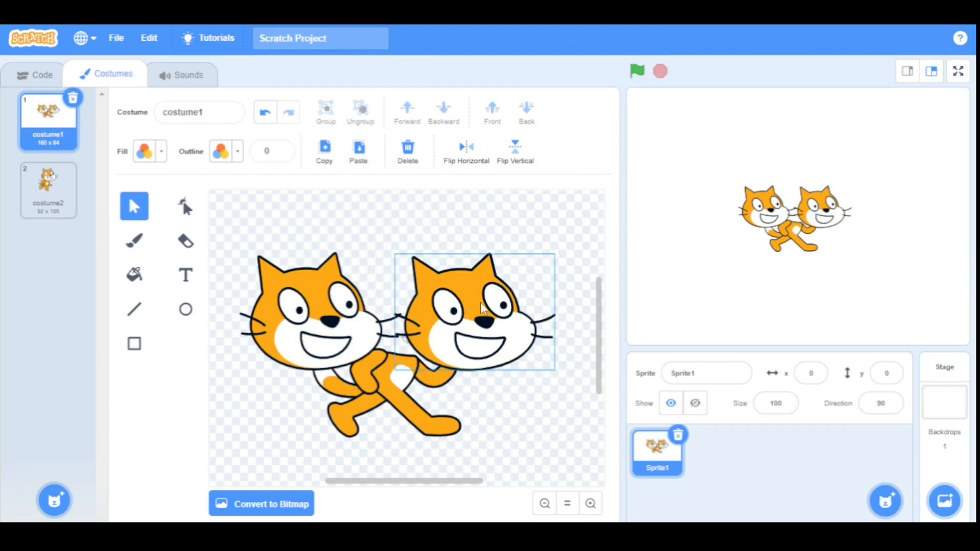
pyautogui.click(322, 295)
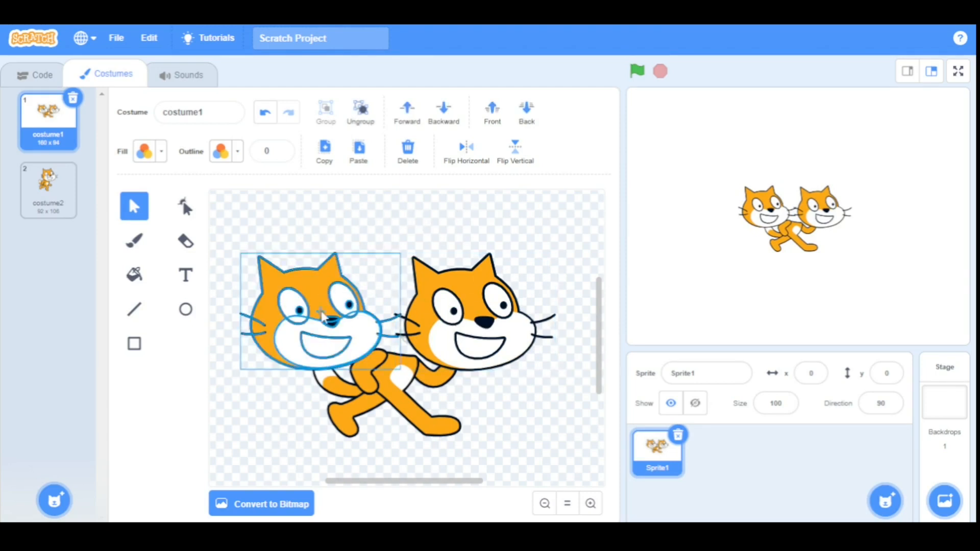
pyautogui.click(237, 229)
# Paint a purple size 10 brush stroke across both heads and delete the stroke.
pyautogui.click(135, 244)
pyautogui.moveTo(231, 226); pyautogui.dragTo(500, 328)
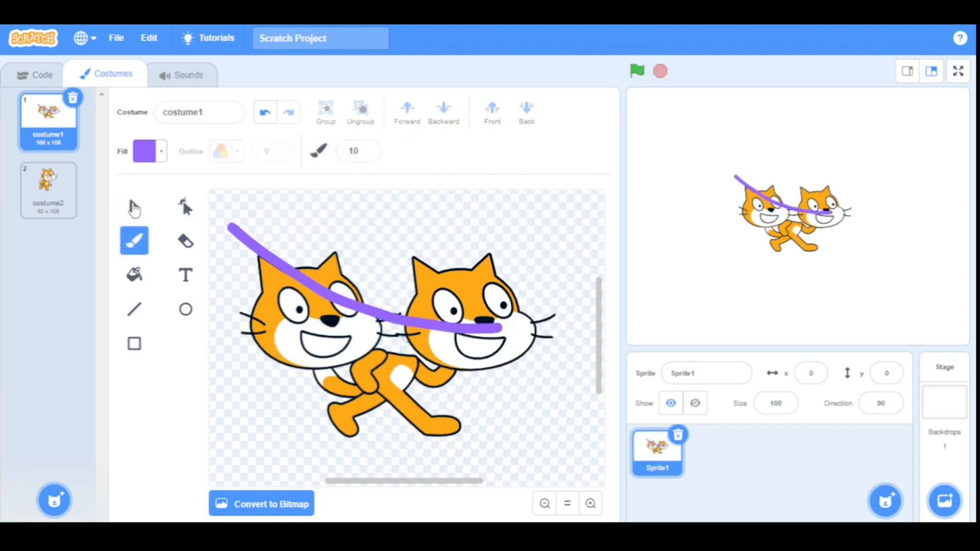
pyautogui.click(134, 207)
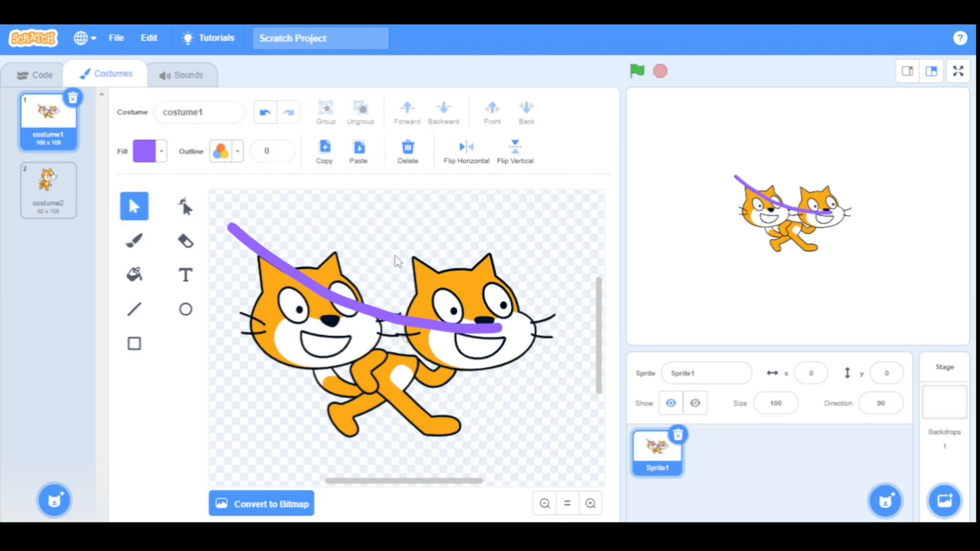
pyautogui.click(354, 311)
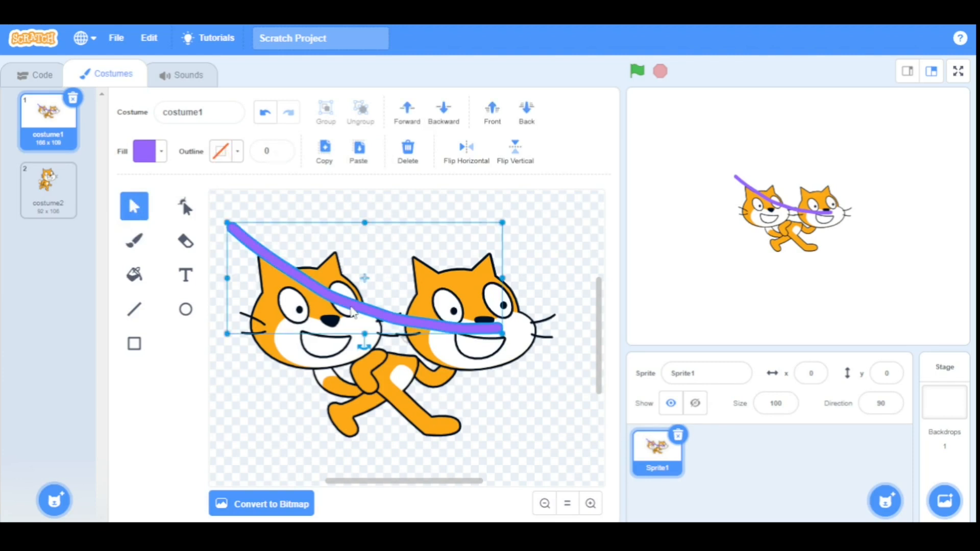
pyautogui.click(413, 154)
# Delete the left head and move the remaining one back onto the cat's body.
pyautogui.click(372, 284)
pyautogui.click(407, 149)
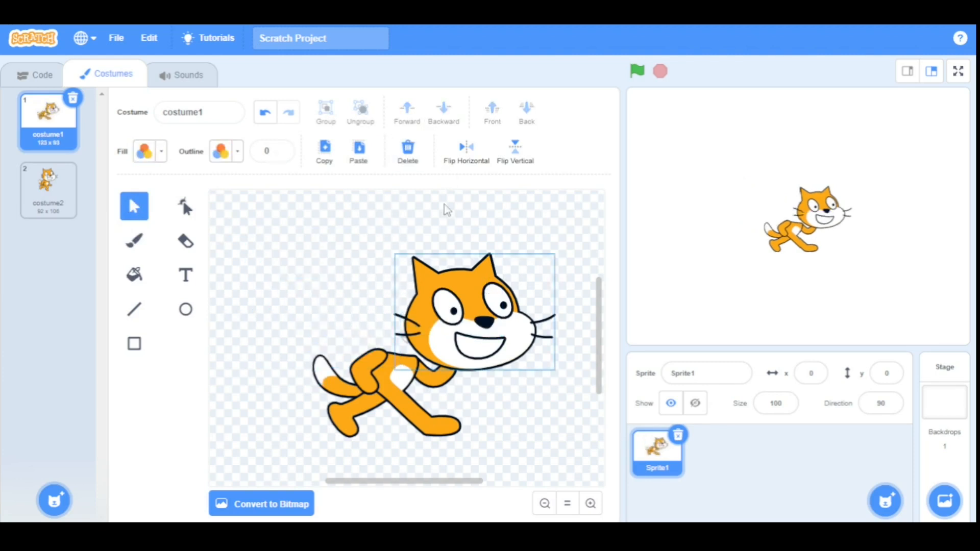
pyautogui.click(465, 304)
pyautogui.moveTo(473, 315); pyautogui.dragTo(426, 307)
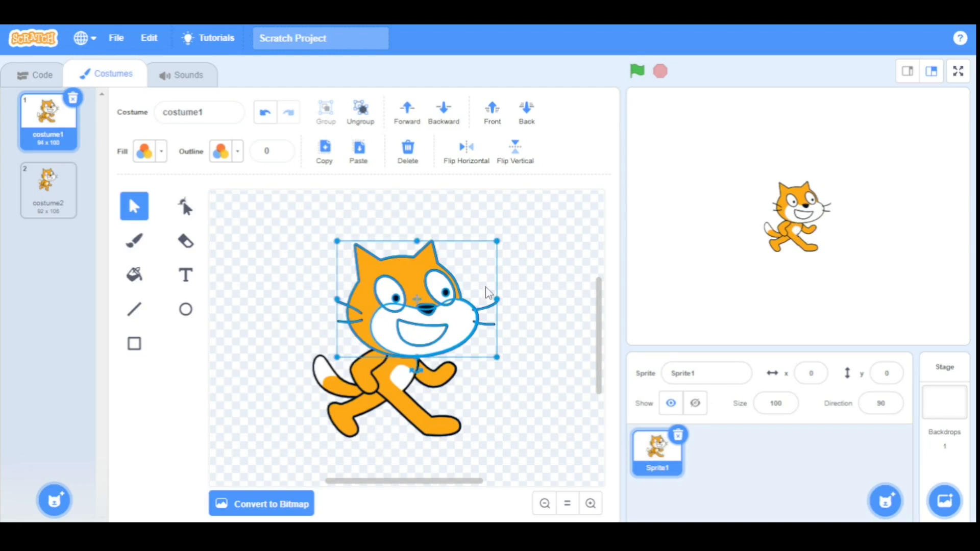
pyautogui.click(536, 282)
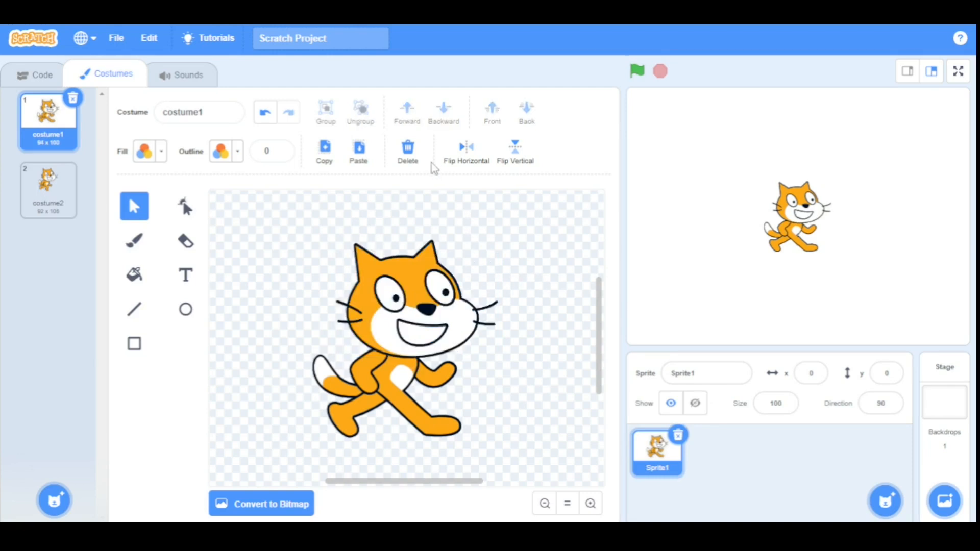
# Flip the whole cat horizontally and back, and flip it vertically and back.
pyautogui.click(466, 149)
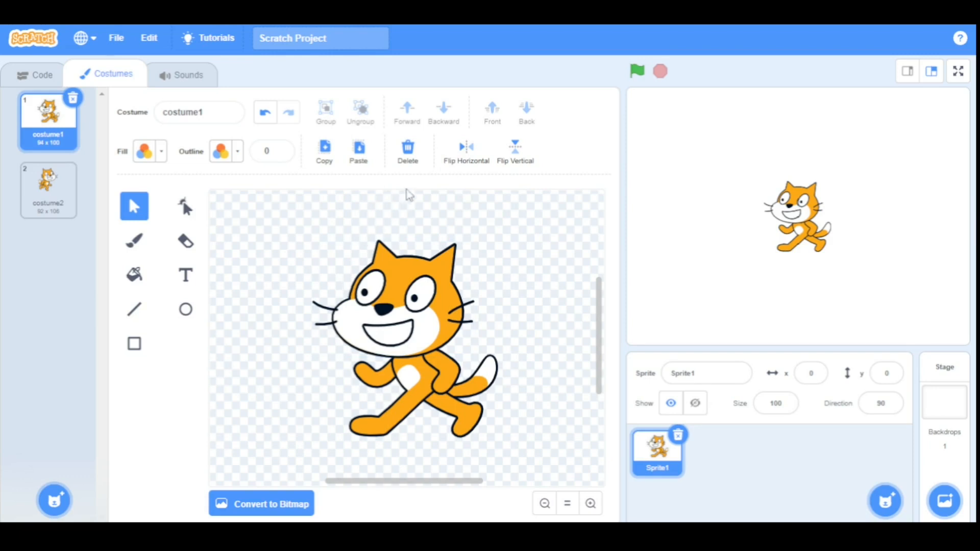
pyautogui.click(459, 156)
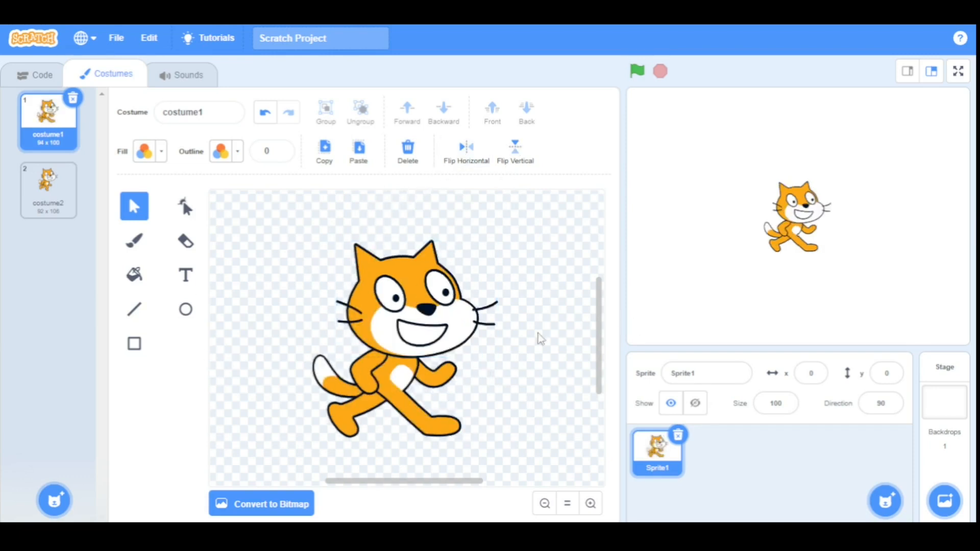
pyautogui.click(517, 149)
pyautogui.click(517, 150)
# Set the outline width of the cat's head to 11.
pyautogui.click(408, 262)
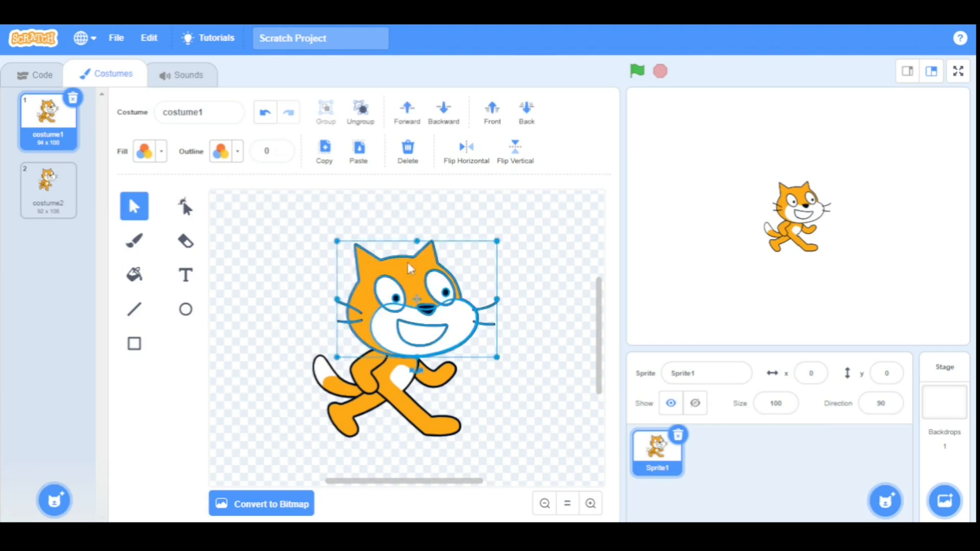
pyautogui.click(281, 149)
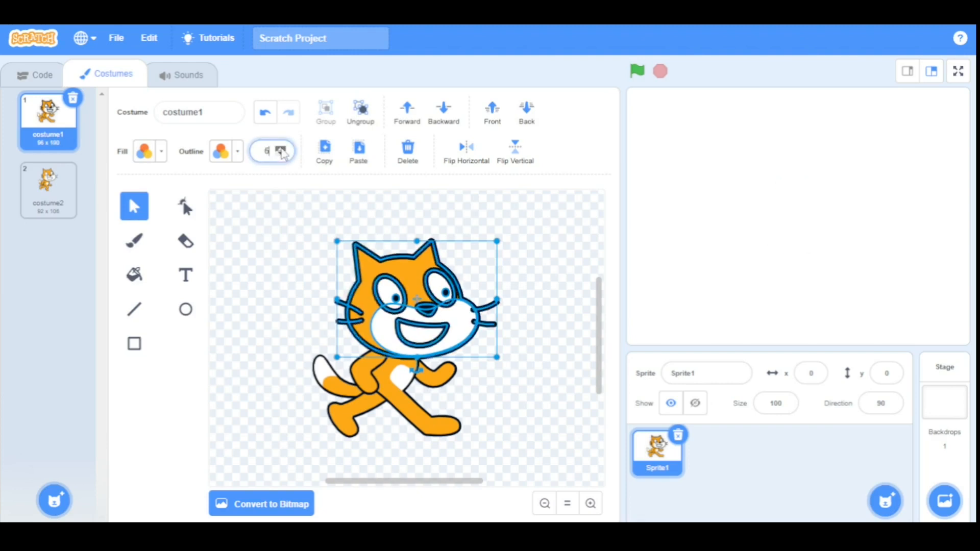
pyautogui.click(297, 231)
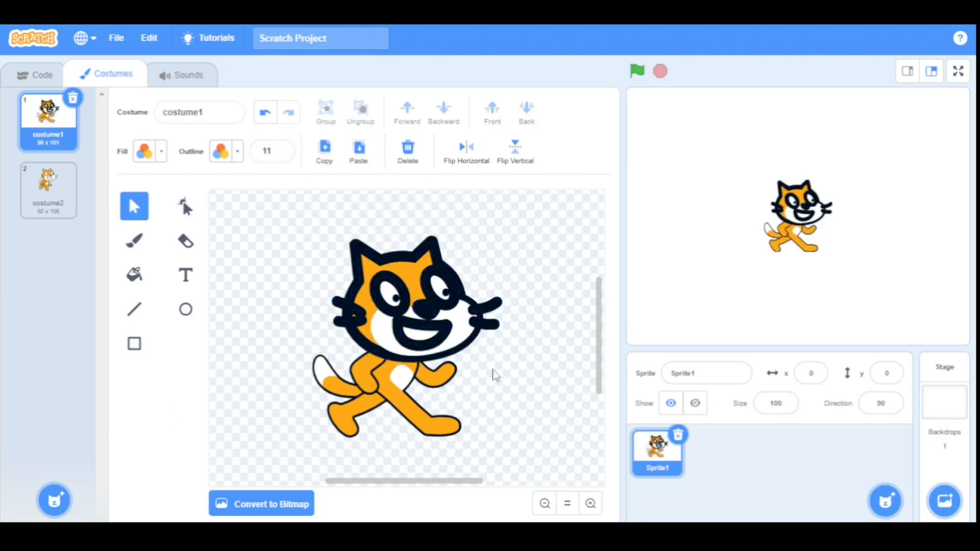
# Ungroup the cat's head into its separate parts.
pyautogui.click(406, 299)
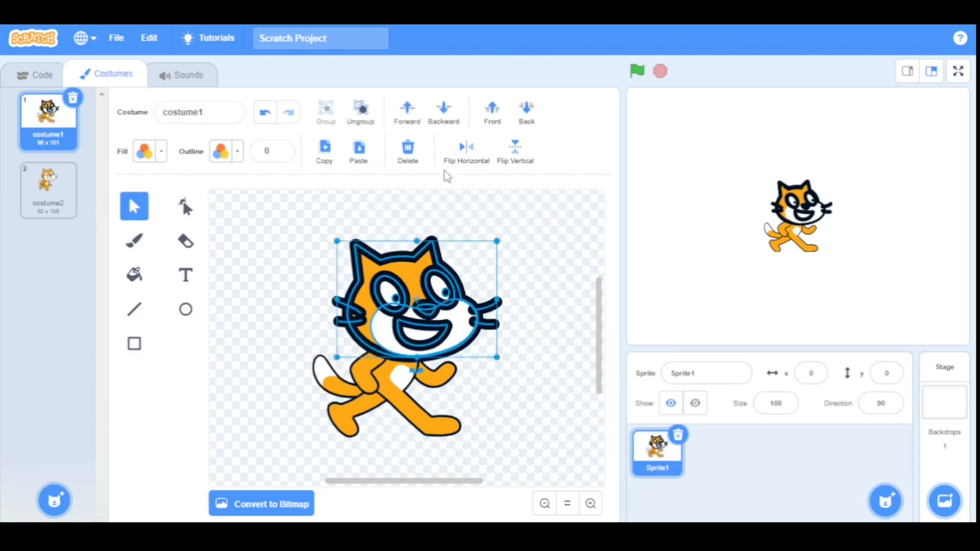
pyautogui.click(364, 109)
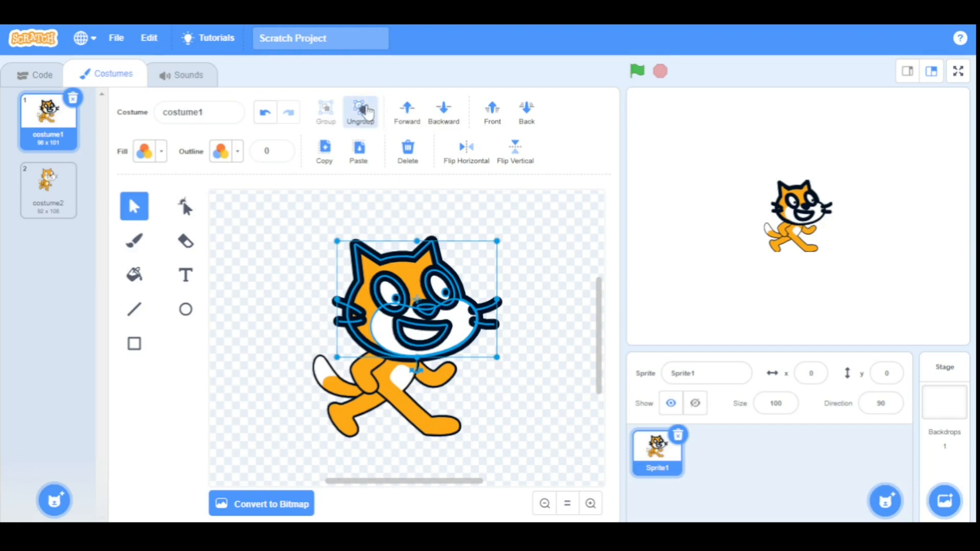
pyautogui.click(331, 217)
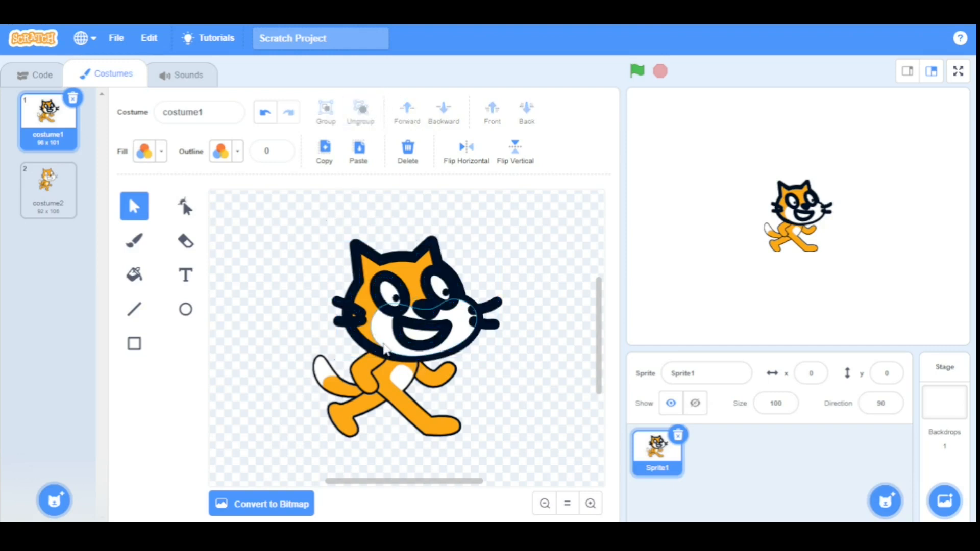
# Move both eye shapes and the mouth off the head onto the empty canvas to its right.
pyautogui.click(393, 298)
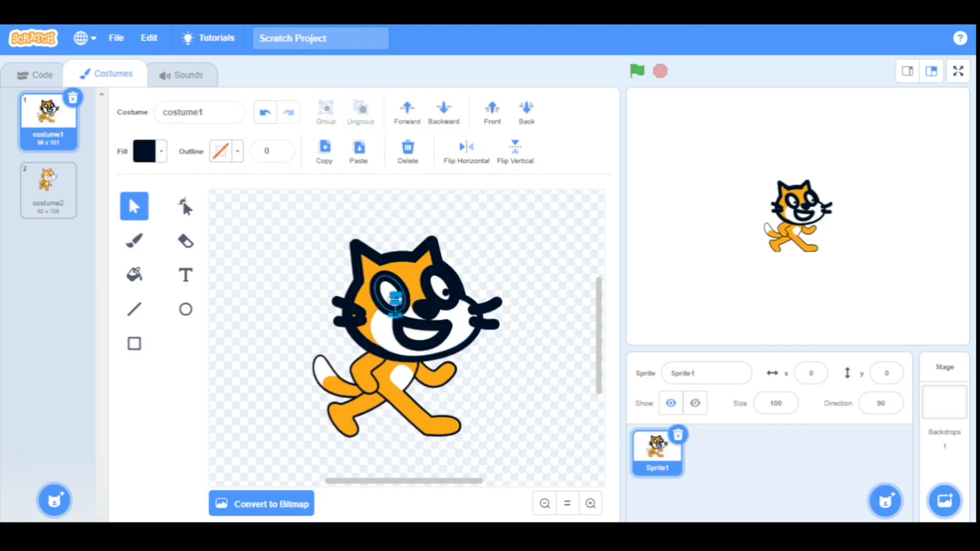
pyautogui.click(389, 295)
pyautogui.moveTo(389, 295); pyautogui.dragTo(504, 222)
pyautogui.click(444, 292)
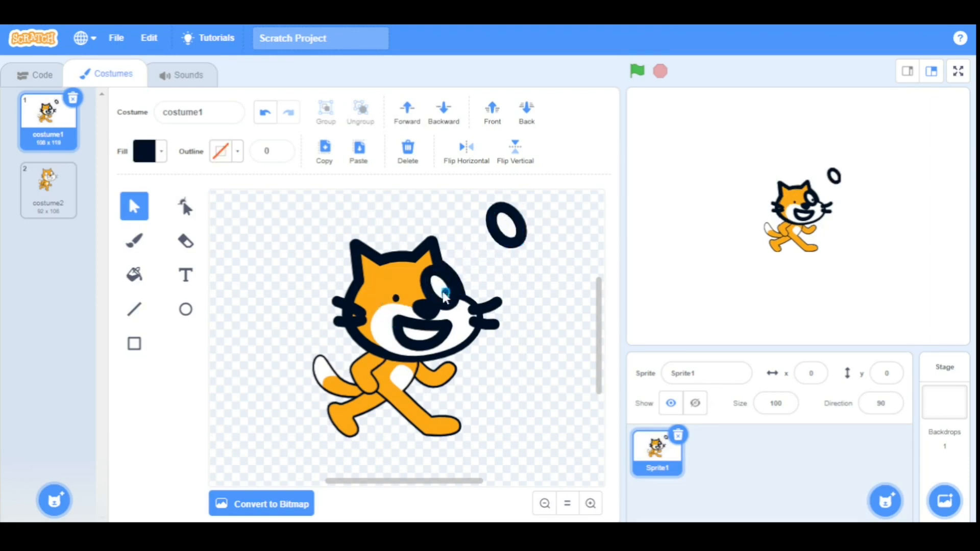
pyautogui.click(442, 290)
pyautogui.moveTo(442, 289); pyautogui.dragTo(537, 264)
pyautogui.click(427, 335)
pyautogui.moveTo(426, 334); pyautogui.dragTo(568, 349)
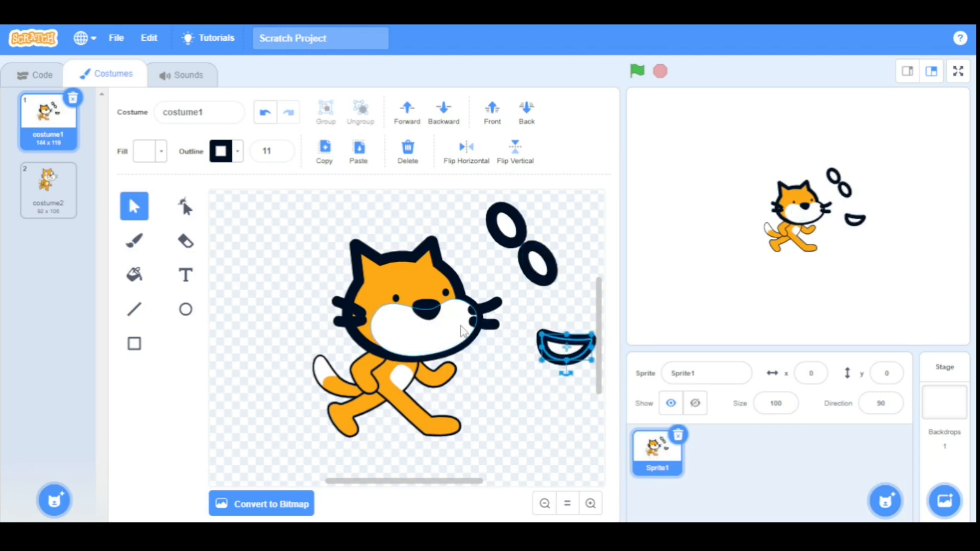
# Undo the eye and mouth moves and group the head's parts back together.
pyautogui.click(265, 111)
pyautogui.click(272, 115)
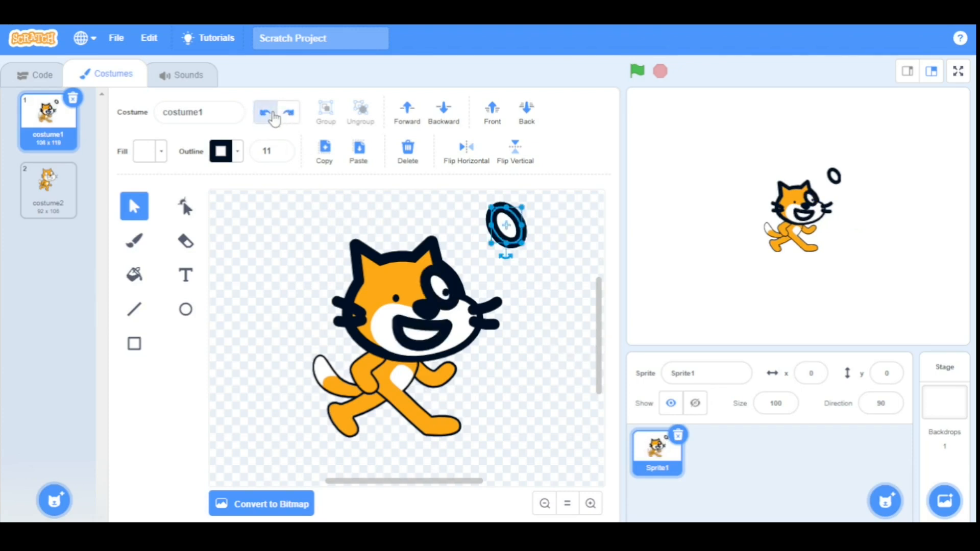
pyautogui.click(273, 115)
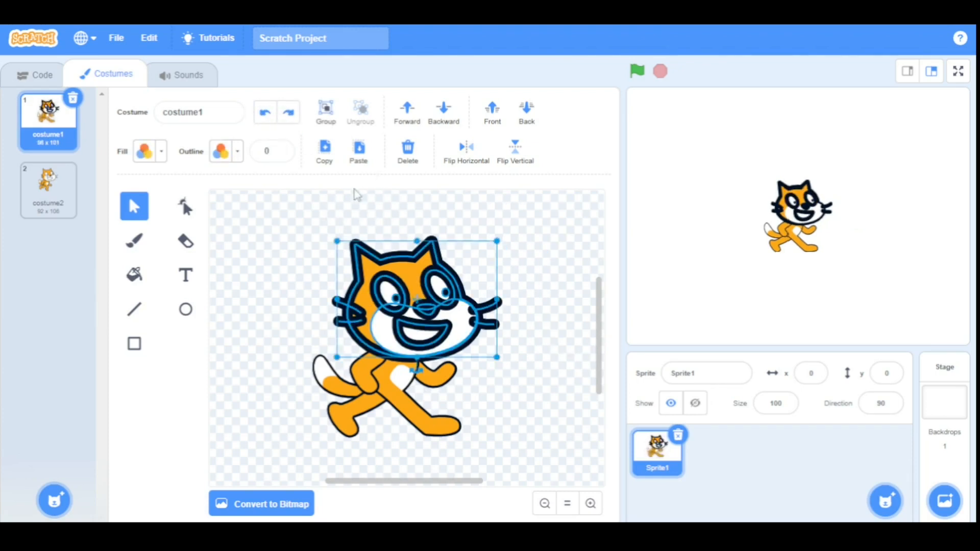
pyautogui.click(324, 109)
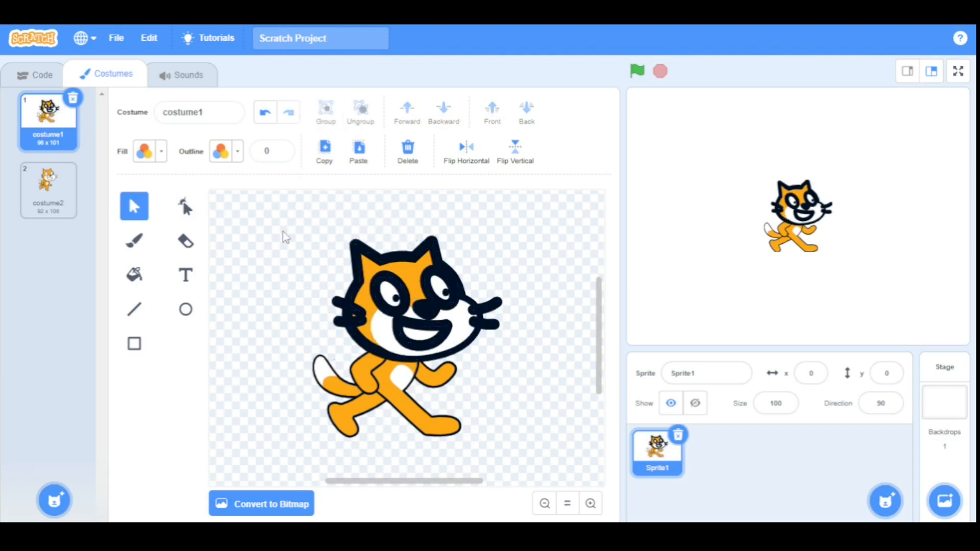
# Move the grouped head up and left away from the body and place it back on top of the body.
pyautogui.moveTo(415, 326); pyautogui.dragTo(345, 275)
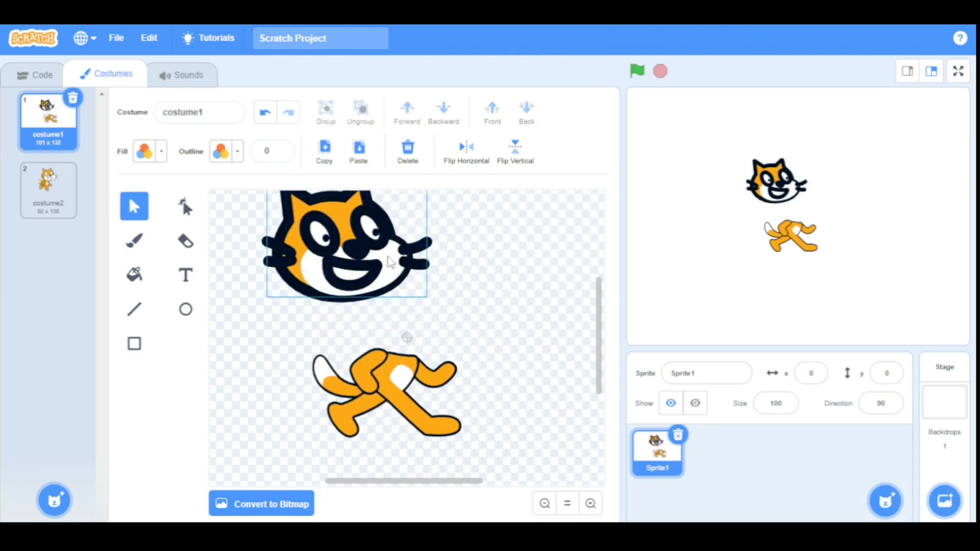
pyautogui.click(335, 307)
pyautogui.moveTo(326, 260); pyautogui.dragTo(403, 312)
pyautogui.moveTo(404, 312); pyautogui.dragTo(395, 306)
pyautogui.moveTo(395, 307); pyautogui.dragTo(390, 312)
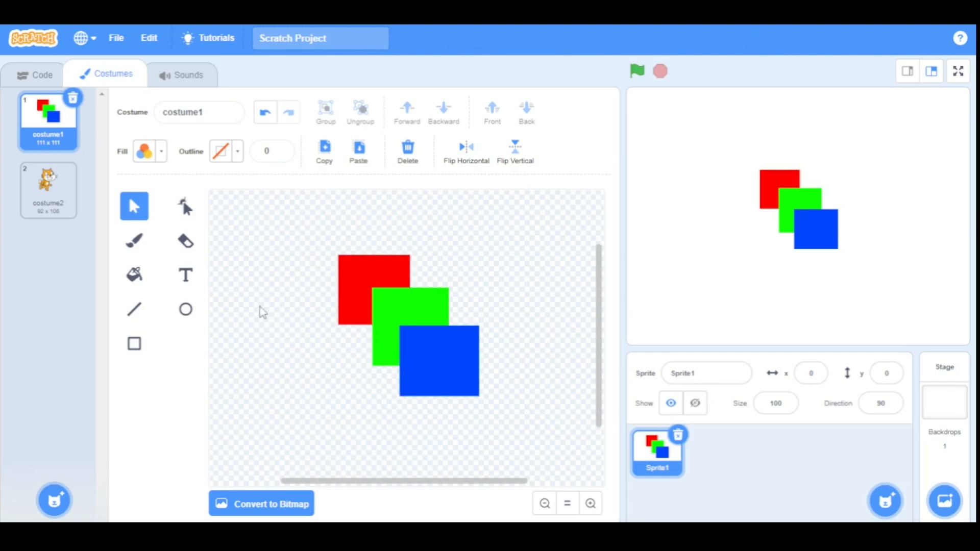
# Bring the red square to the front of the stack and move it over the green square.
pyautogui.click(365, 275)
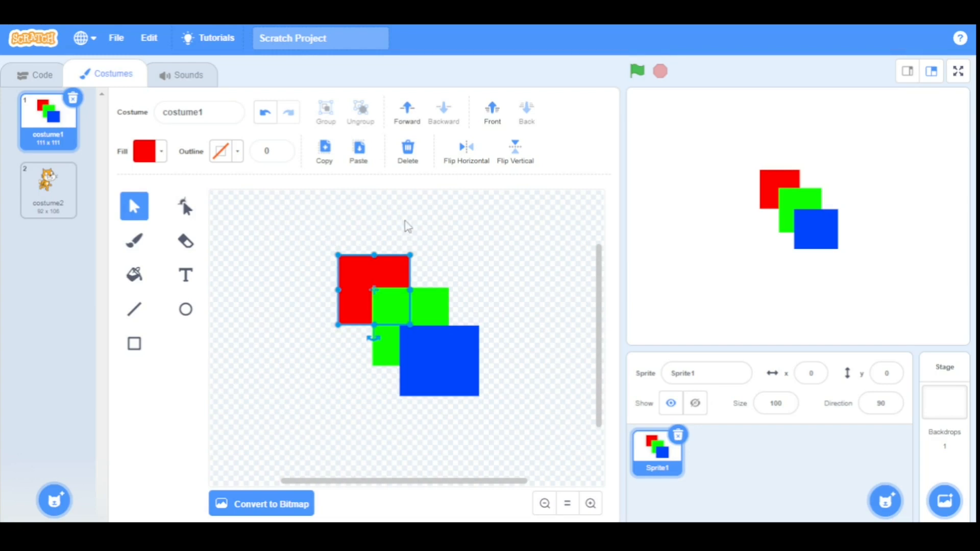
pyautogui.click(493, 109)
pyautogui.moveTo(375, 286); pyautogui.dragTo(401, 318)
pyautogui.click(344, 304)
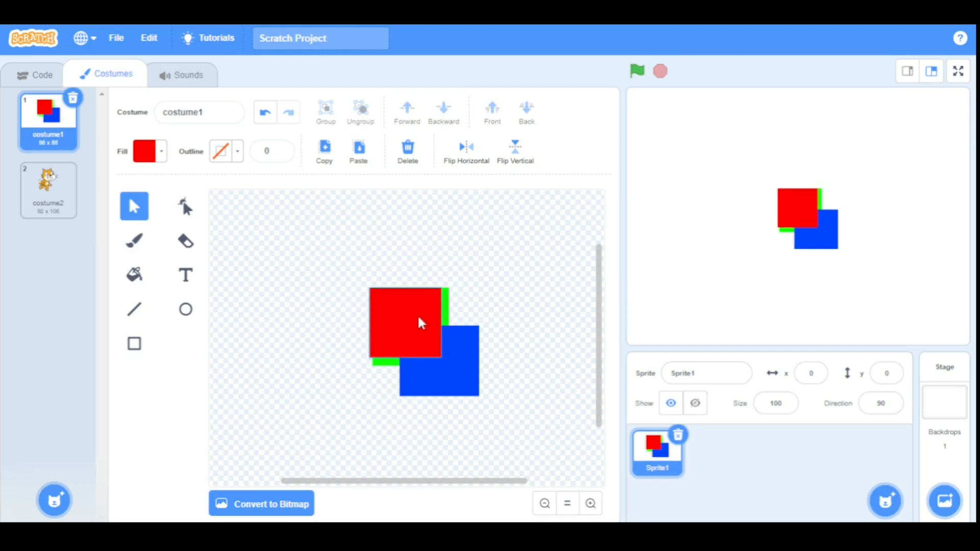
# Send the red square to the back of the stack and shift it left and up so it sticks out behind the green square.
pyautogui.click(418, 321)
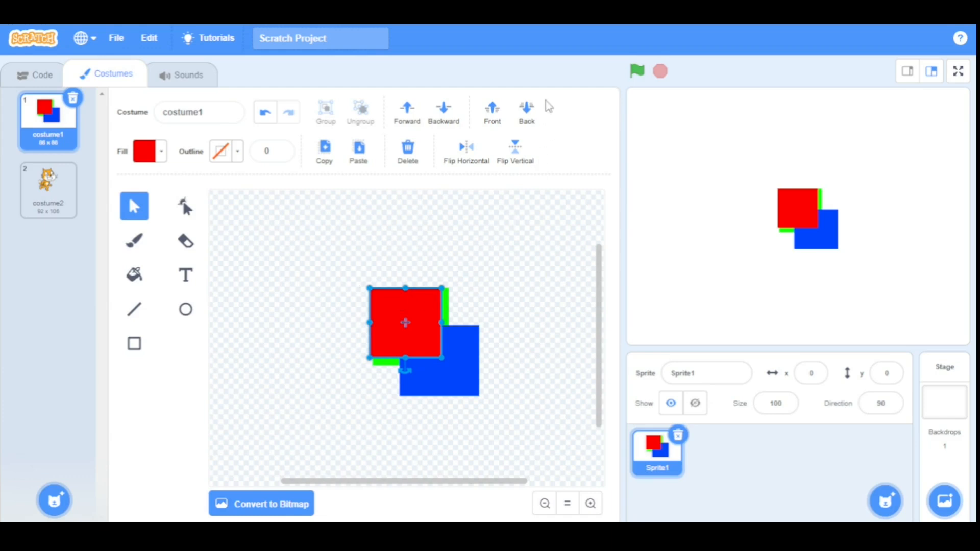
pyautogui.click(528, 112)
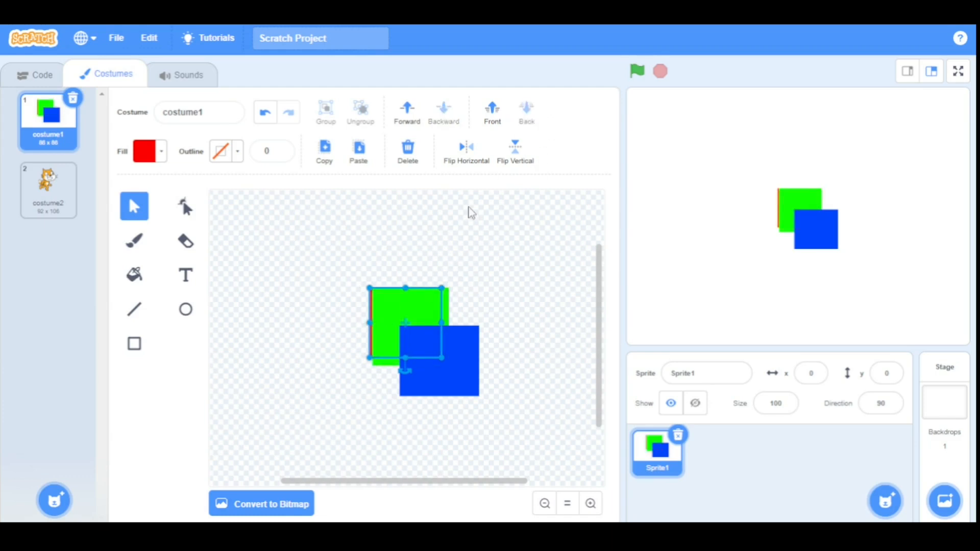
pyautogui.press('Left')
pyautogui.press('Left')
pyautogui.press('Left')
pyautogui.press('Left')
pyautogui.press('Left')
pyautogui.press('Left')
pyautogui.press('Left')
pyautogui.press('Left')
pyautogui.press('Left')
pyautogui.press('Left')
pyautogui.press('Left')
pyautogui.press('Left')
pyautogui.press('Left')
pyautogui.press('Left')
pyautogui.press('Left')
pyautogui.press('Left')
pyautogui.press('Left')
pyautogui.press('Left')
pyautogui.press('Left')
pyautogui.press('Left')
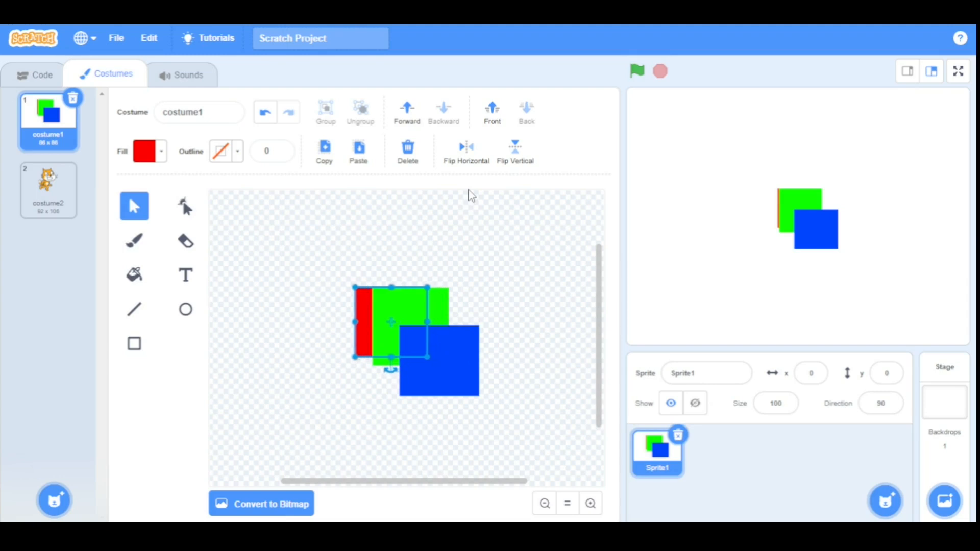
pyautogui.click(476, 297)
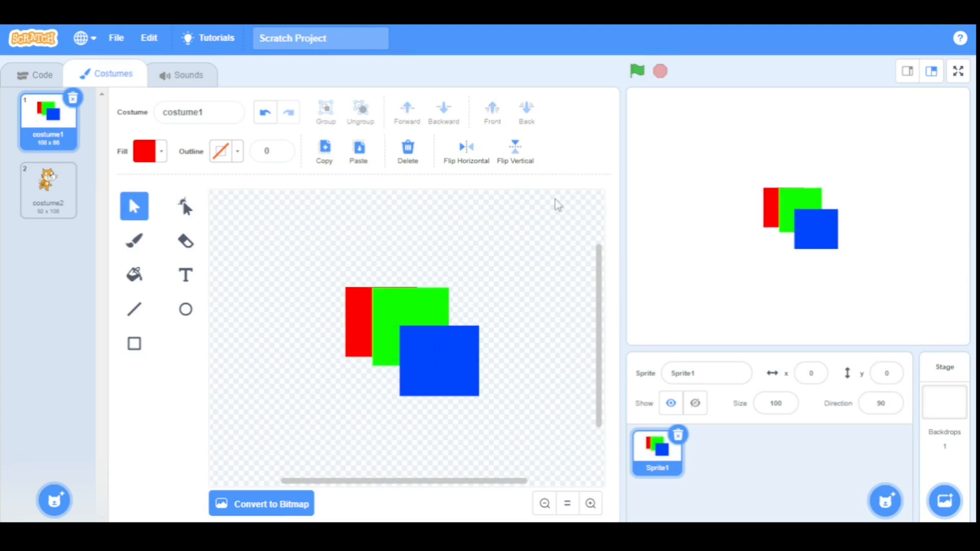
pyautogui.moveTo(358, 323); pyautogui.dragTo(358, 298)
pyautogui.click(505, 262)
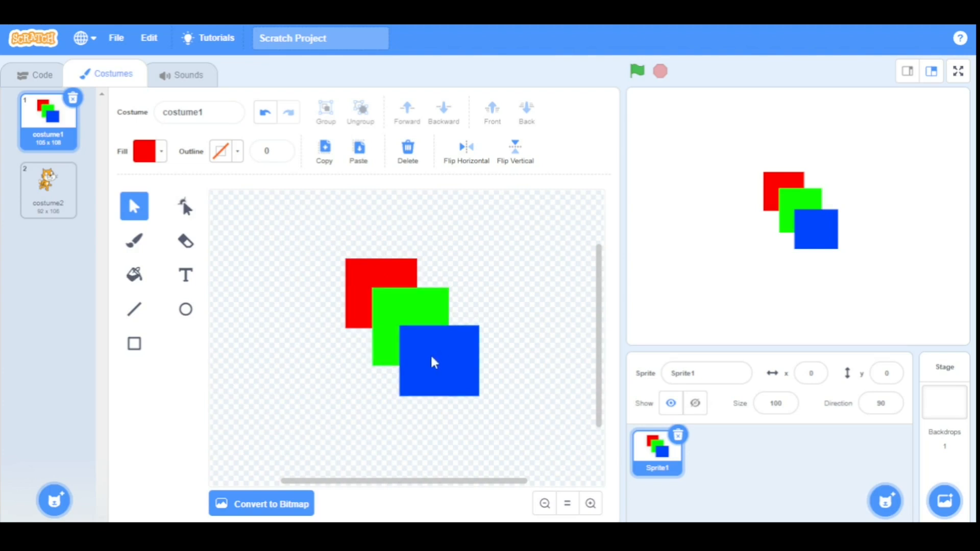
# Bring the red square forward one layer, between the green and blue squares, and move it down and right over the green square.
pyautogui.click(382, 269)
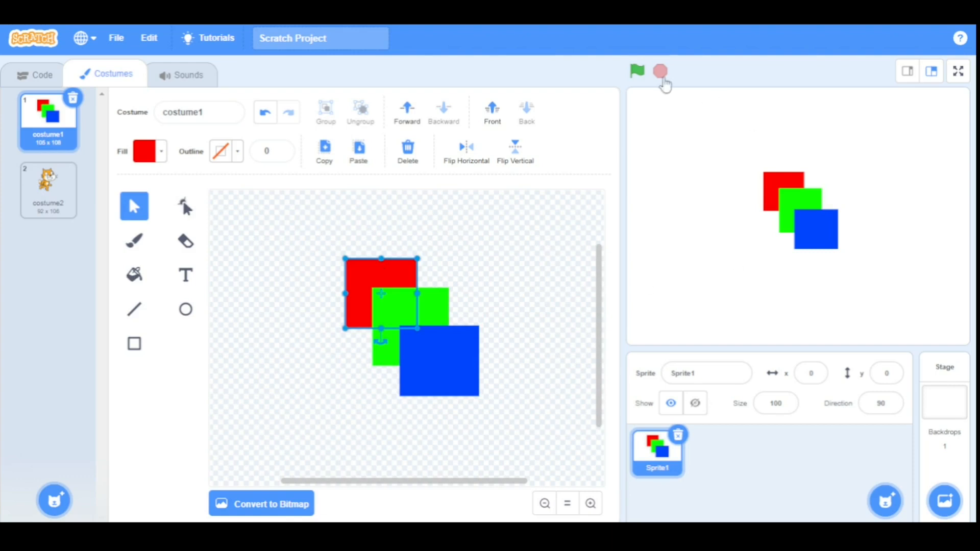
pyautogui.click(414, 119)
pyautogui.click(488, 269)
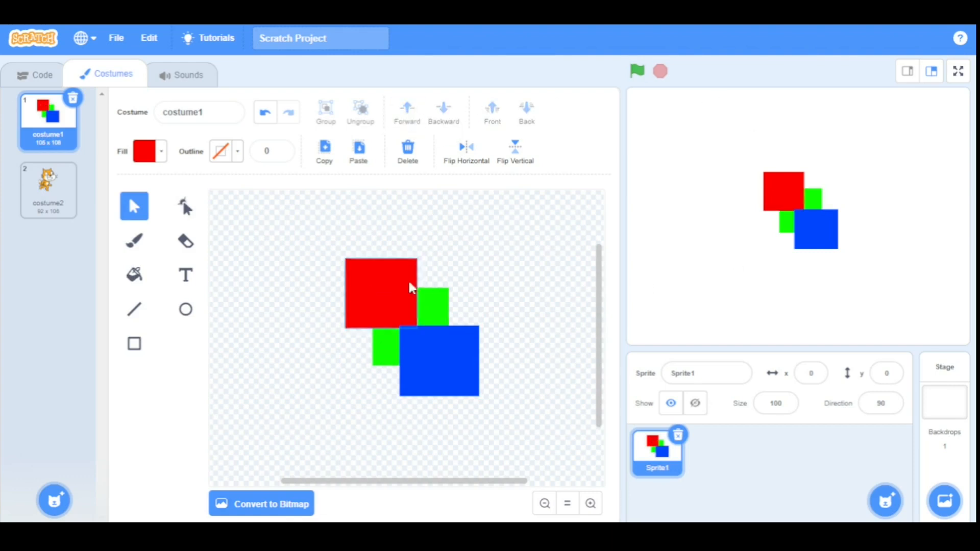
pyautogui.moveTo(384, 291); pyautogui.dragTo(406, 320)
pyautogui.click(530, 285)
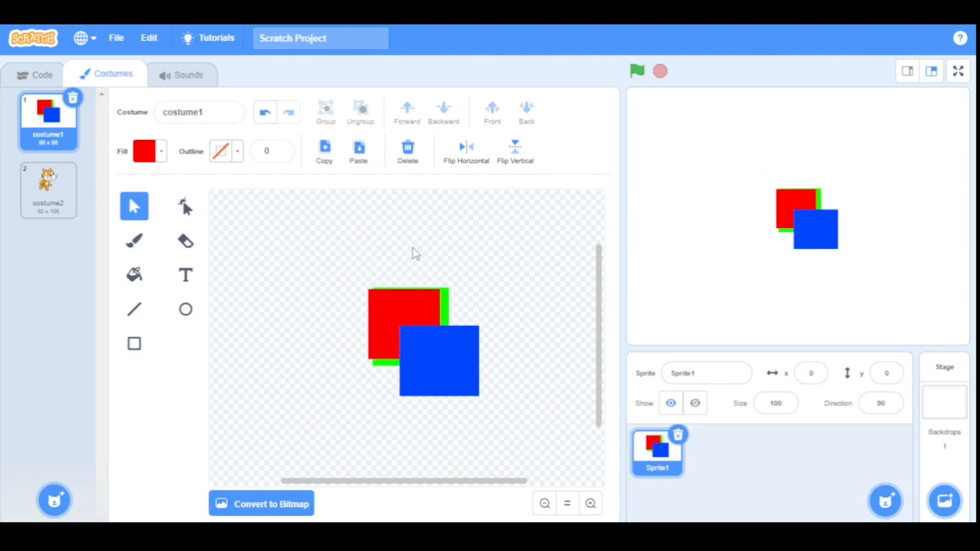
# Send the red square backward one layer, behind the green square, and reposition it up and left of the green square.
pyautogui.click(394, 322)
pyautogui.moveTo(363, 281)
pyautogui.mouseDown()
pyautogui.moveTo(350, 271)
pyautogui.moveTo(359, 284)
pyautogui.mouseUp()
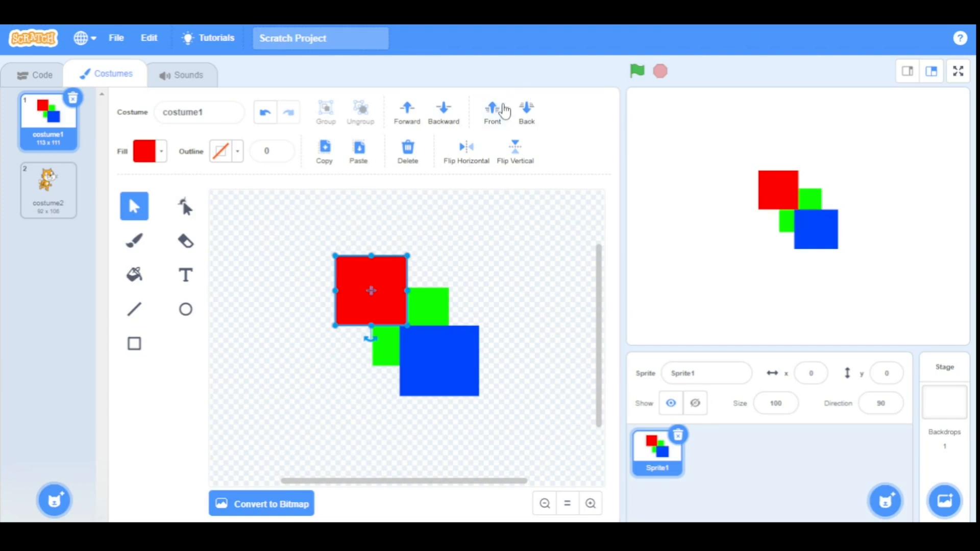
pyautogui.moveTo(395, 284); pyautogui.dragTo(386, 312)
pyautogui.click(444, 107)
pyautogui.moveTo(370, 316); pyautogui.dragTo(358, 281)
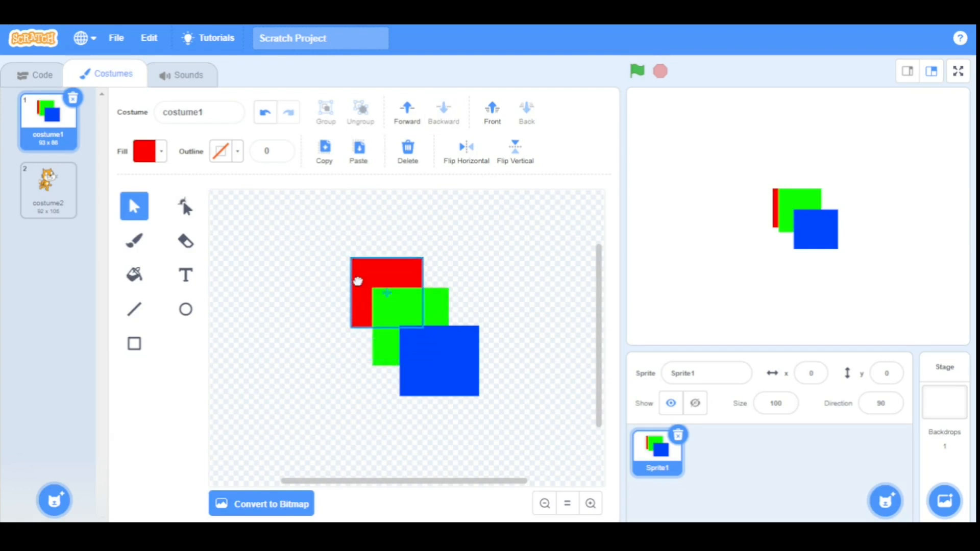